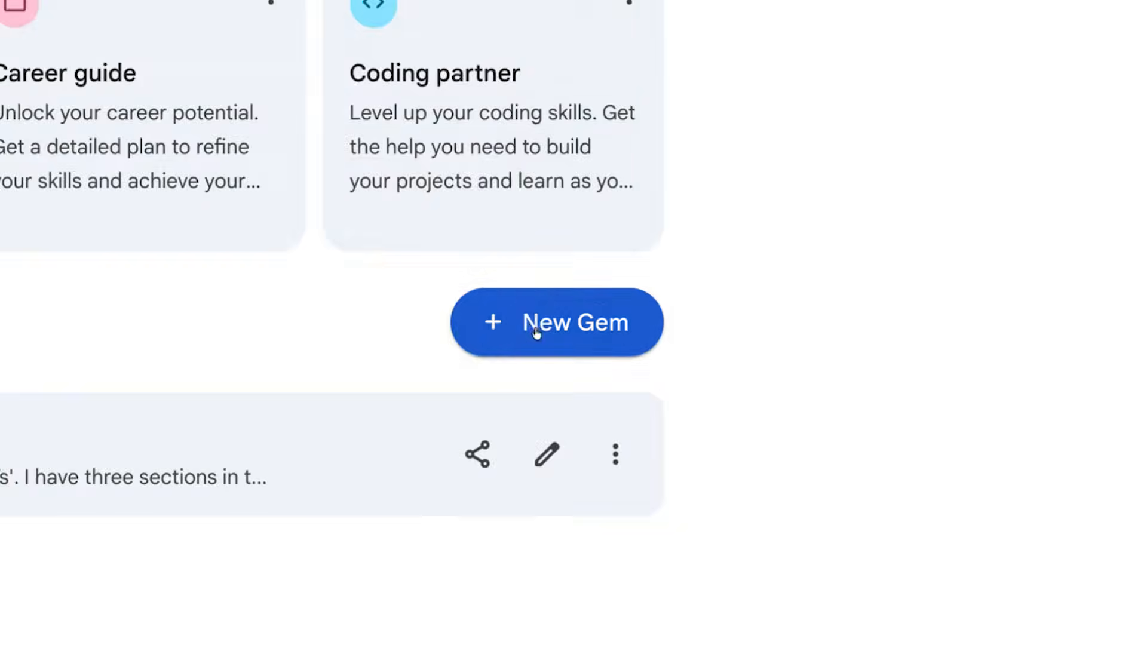
# Create a new Gem and name it "Transcript to Blog Post Converter".
pyautogui.click(786, 219)
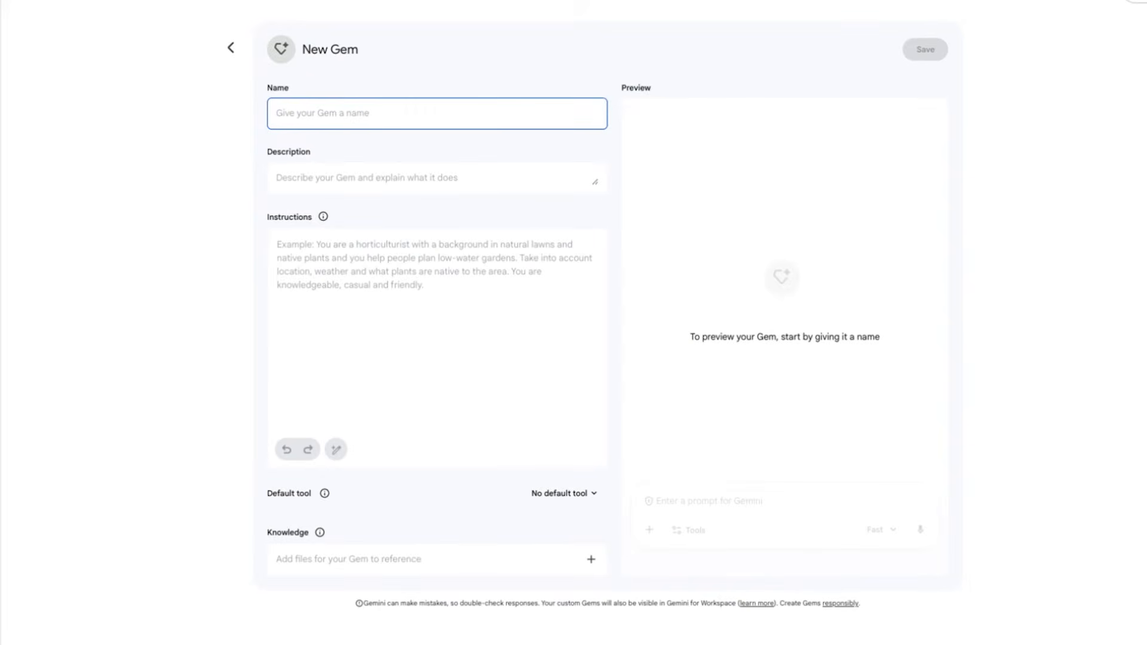
pyautogui.write('Transcript to Blog Post Converter')
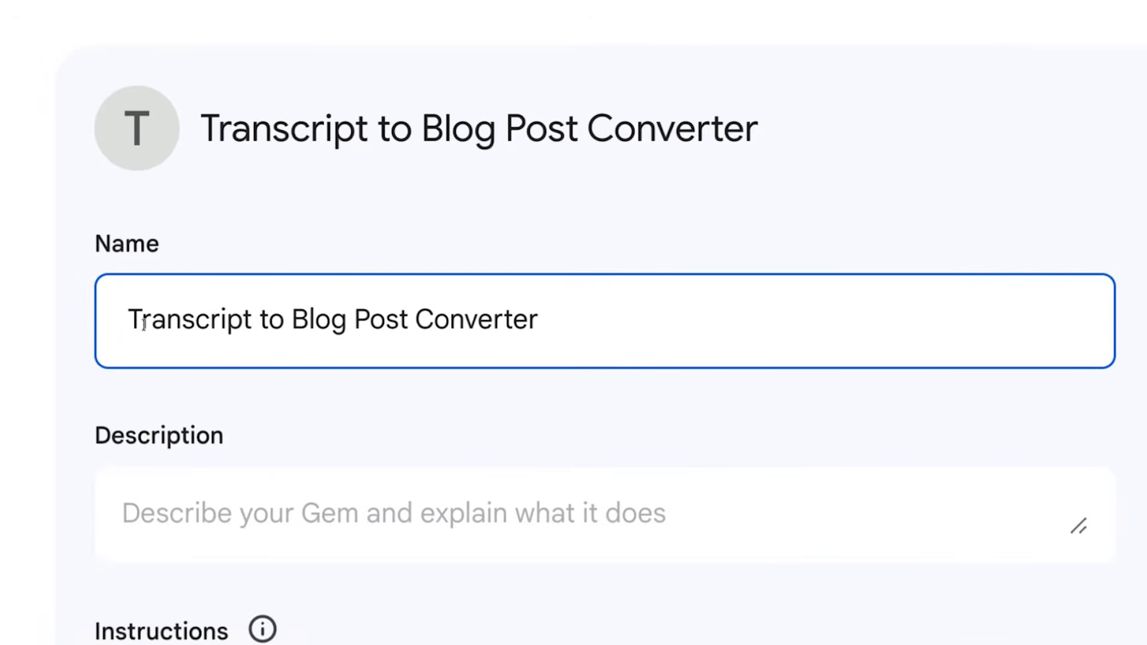
pyautogui.moveTo(133, 321); pyautogui.dragTo(533, 325)
pyautogui.click(596, 328)
pyautogui.scroll(-2, 604, 331)
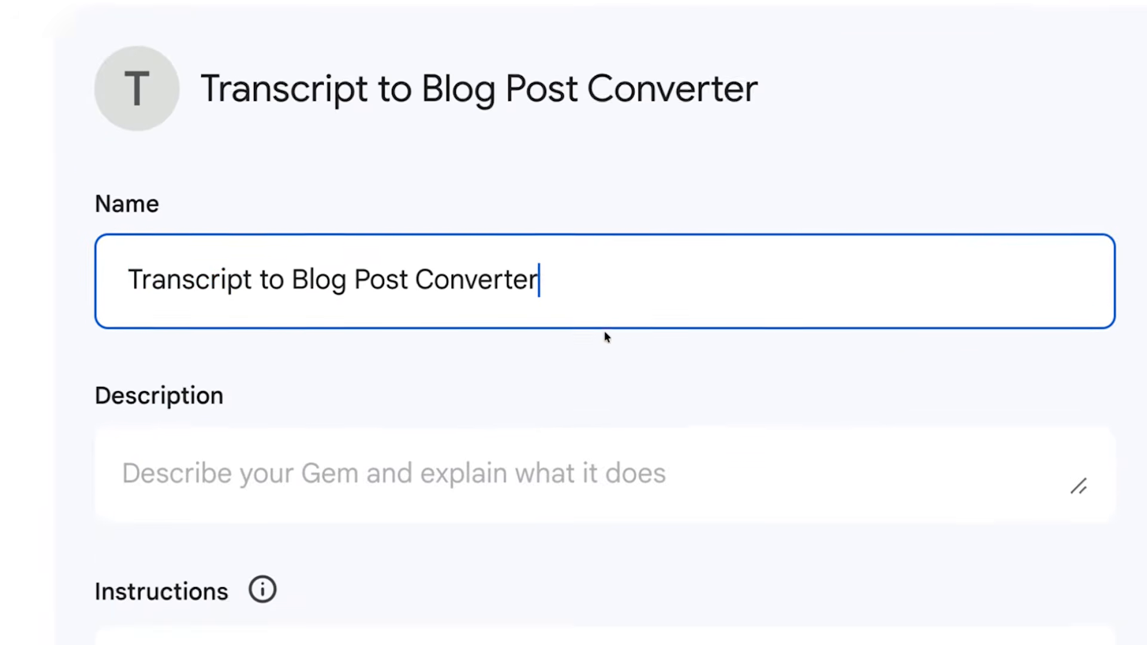
pyautogui.click(870, 452)
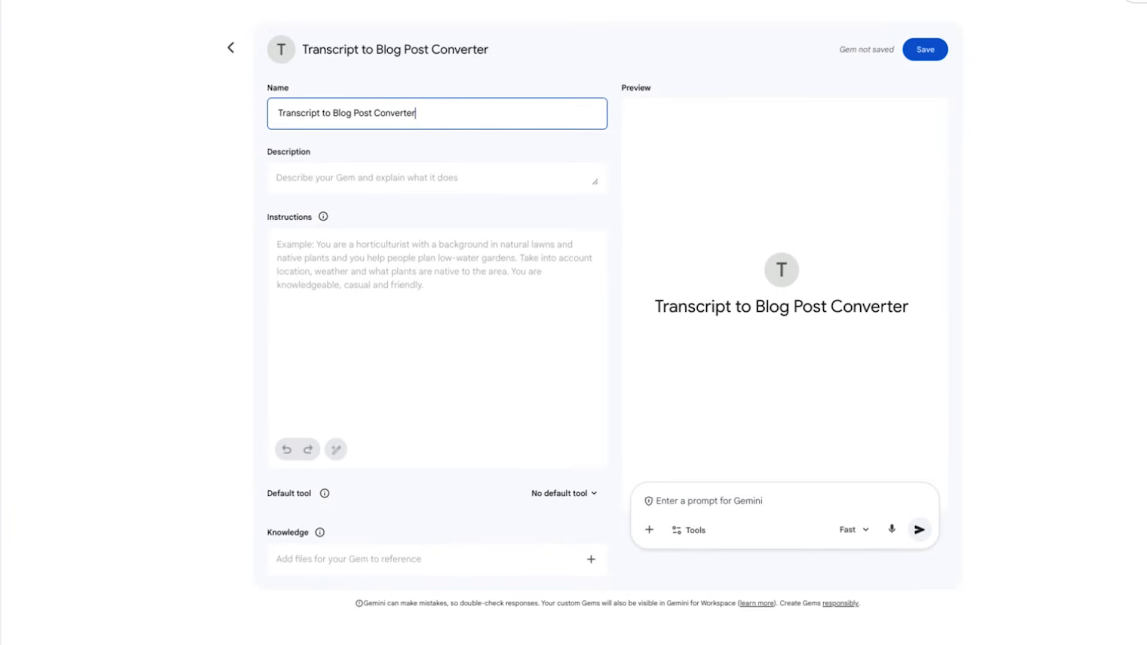
# Enter the description "Converts video transcripts into SEO-optimized blog posts with complete metadata, following AI Productivity Coach content standards" in an enlarged field.
pyautogui.click(594, 184)
pyautogui.moveTo(595, 181); pyautogui.dragTo(615, 207)
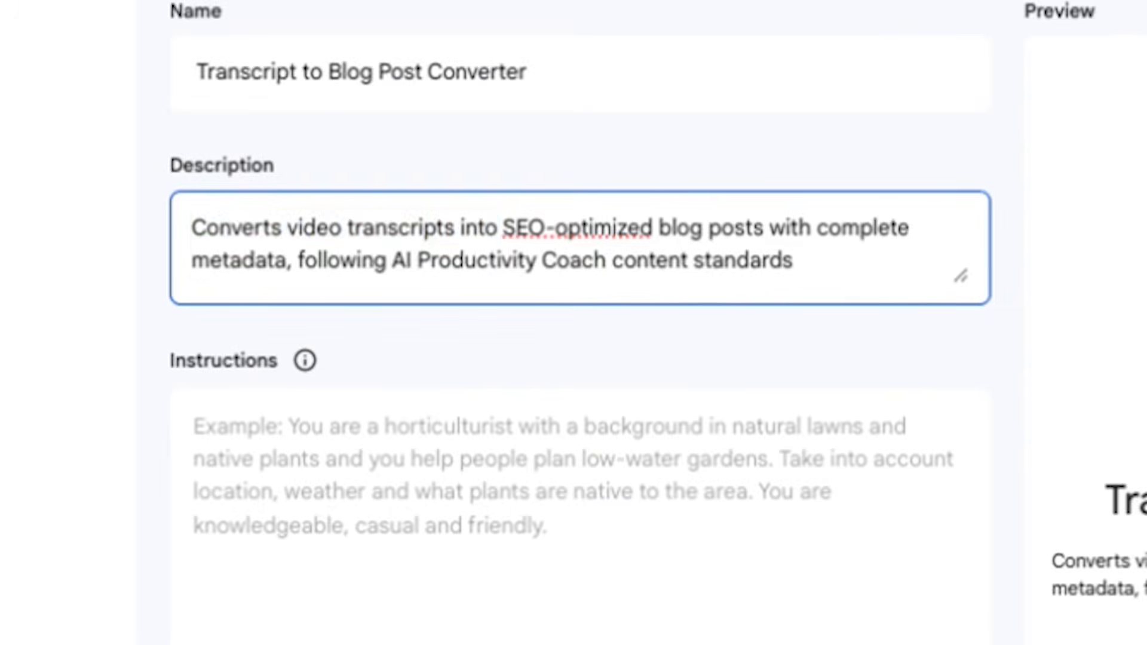
# Highlight the Gem's entire description phrase by phrase to read it through.
pyautogui.doubleClick(236, 229)
pyautogui.hotkey('alt', 'shift', 'Right')
pyautogui.hotkey('alt', 'shift', 'Right')
pyautogui.hotkey('alt', 'shift', 'Right')
pyautogui.hotkey('alt', 'shift', 'Right')
pyautogui.hotkey('alt', 'shift', 'Right')
pyautogui.hotkey('alt', 'shift', 'Right')
pyautogui.hotkey('alt', 'shift', 'Right')
pyautogui.hotkey('alt', 'shift', 'Right')
pyautogui.hotkey('alt', 'shift', 'Right')
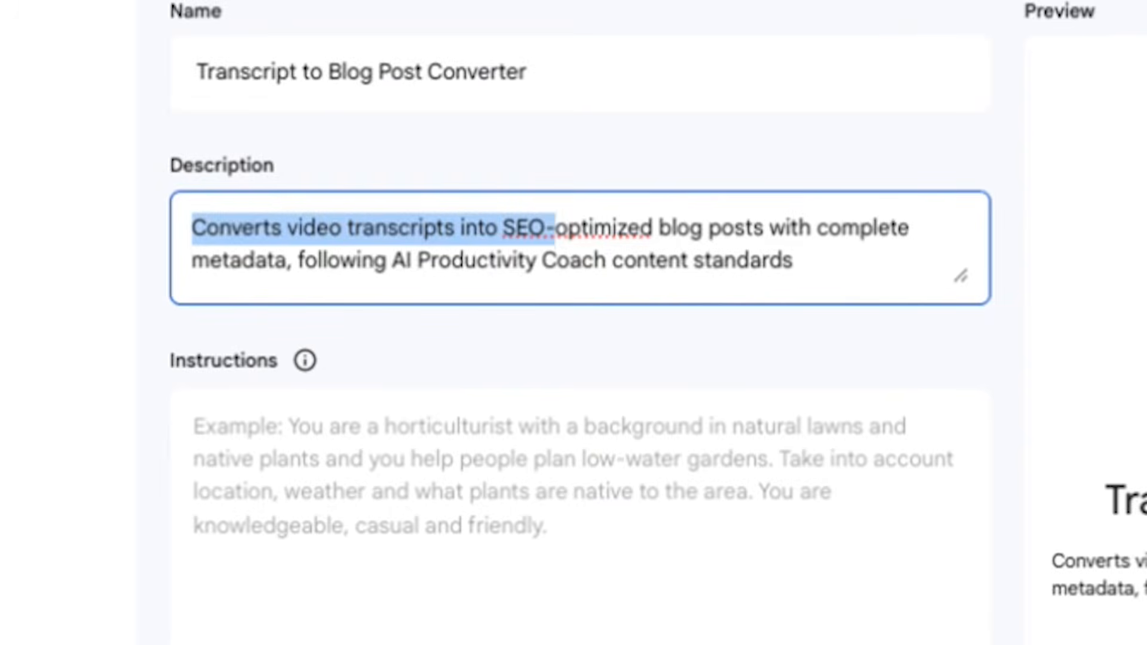
pyautogui.hotkey('alt', 'shift', 'Right')
pyautogui.hotkey('alt', 'shift', 'Right')
pyautogui.hotkey('alt', 'shift', 'Right')
pyautogui.hotkey('alt', 'shift', 'Right')
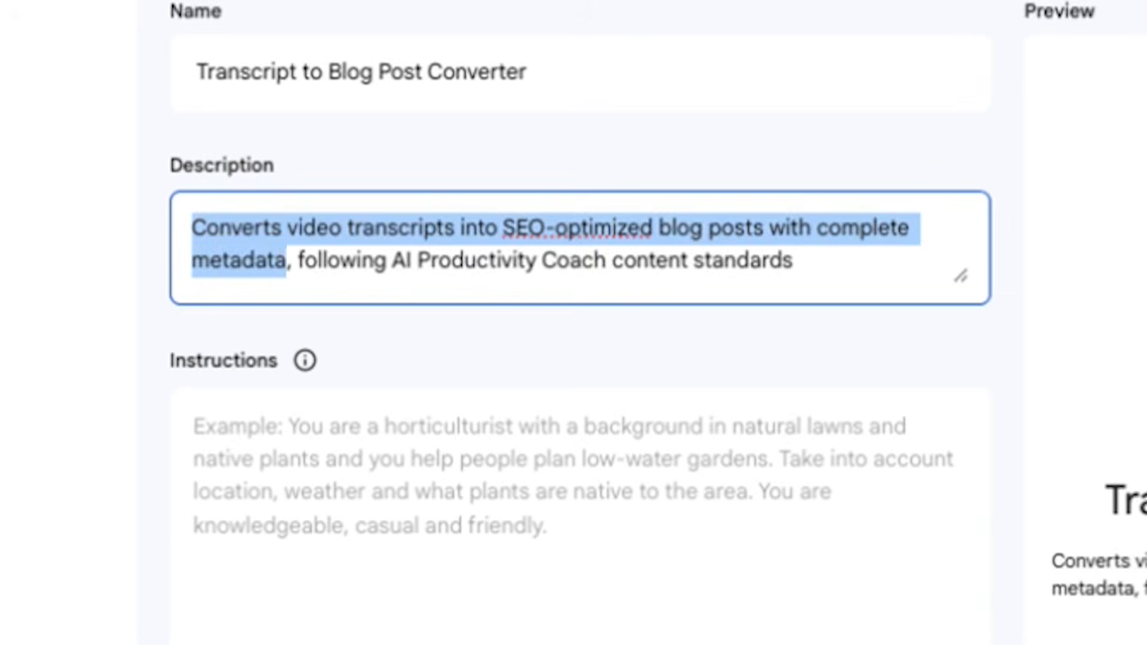
pyautogui.hotkey('alt', 'shift', 'Right')
pyautogui.hotkey('alt', 'shift', 'Right')
pyautogui.hotkey('alt', 'shift', 'Right')
pyautogui.hotkey('alt', 'shift', 'Right')
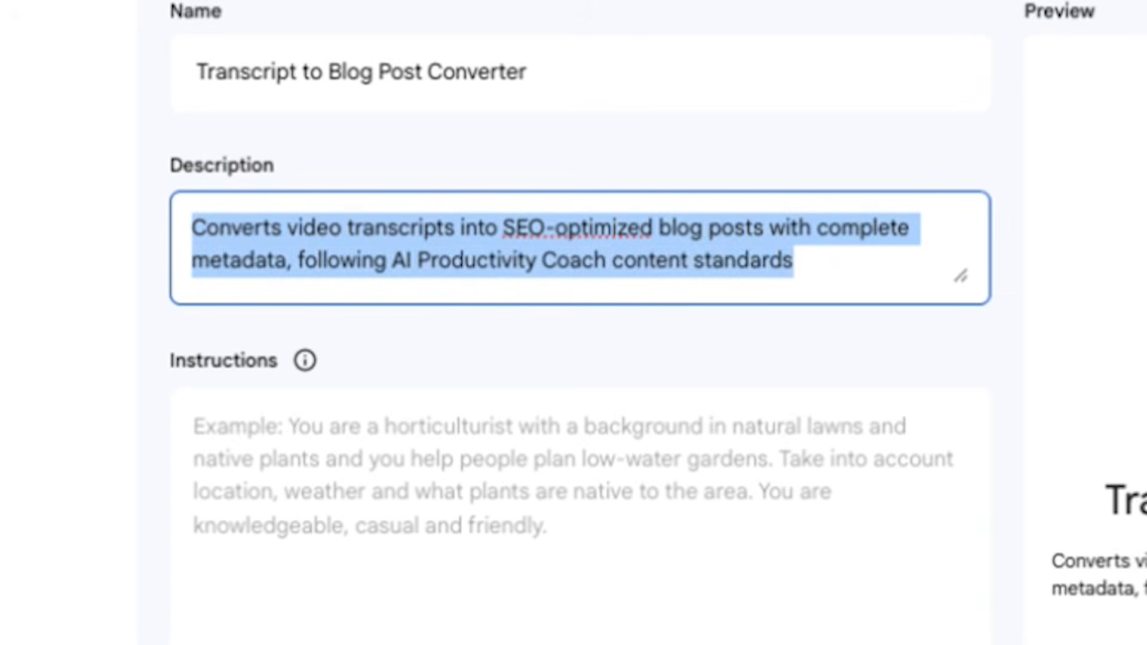
# Check the Instructions help note and fill in instructions for a content repurposing specialist who converts video transcripts into SEO-optimized blog posts.
pyautogui.click(430, 481)
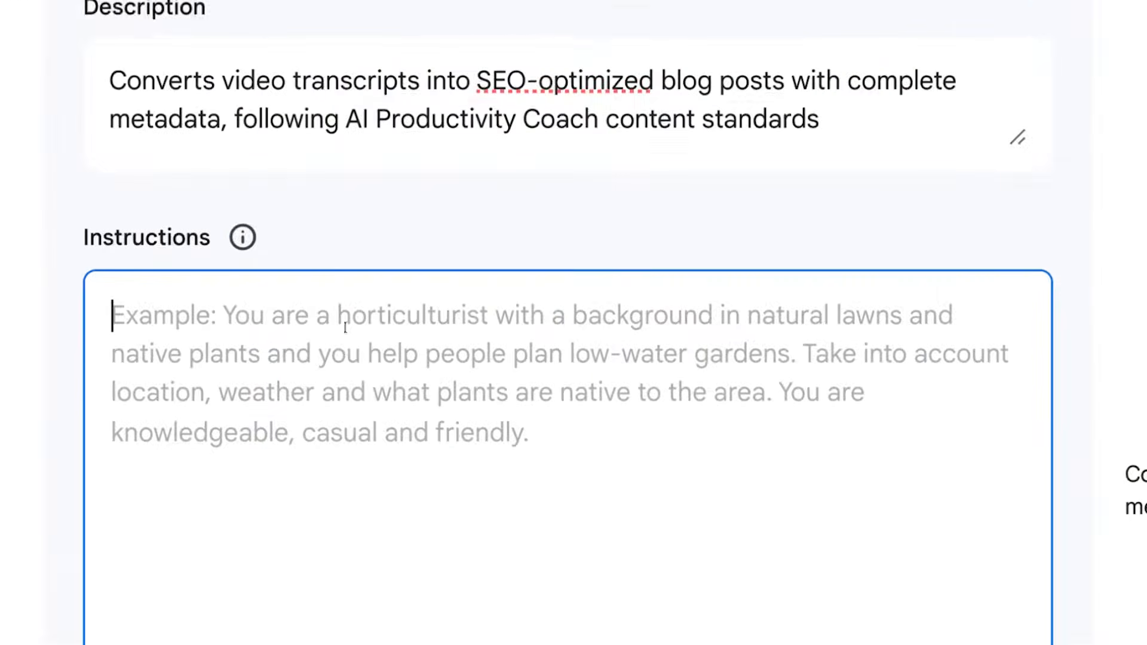
pyautogui.click(243, 238)
pyautogui.moveTo(386, 19); pyautogui.dragTo(572, 28)
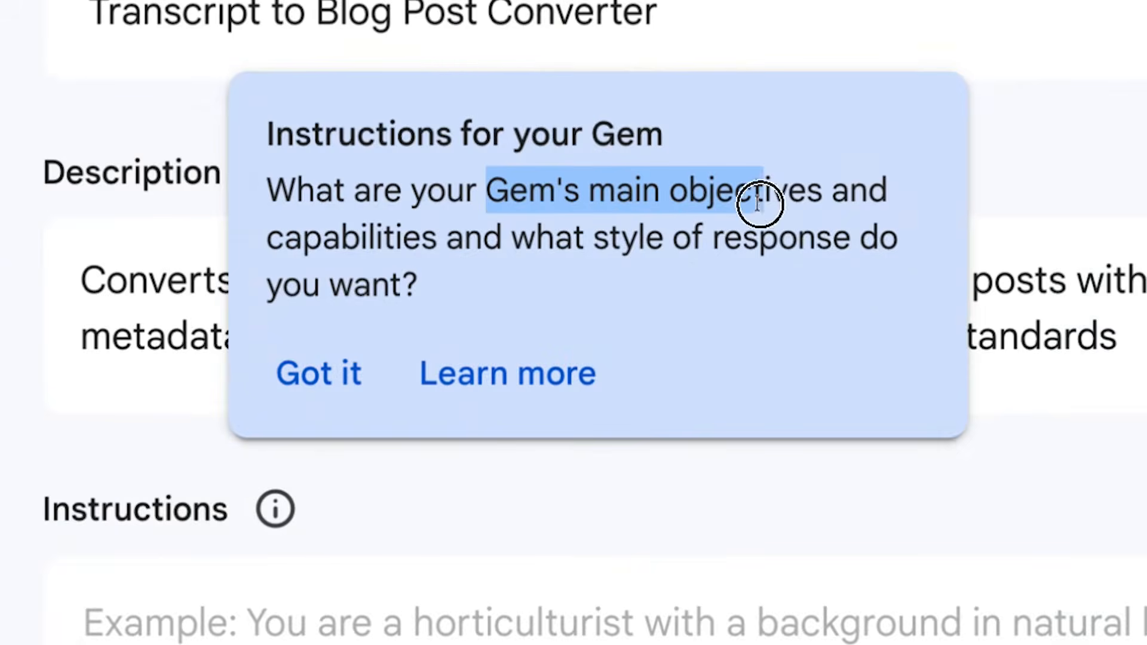
pyautogui.moveTo(759, 202); pyautogui.dragTo(824, 281)
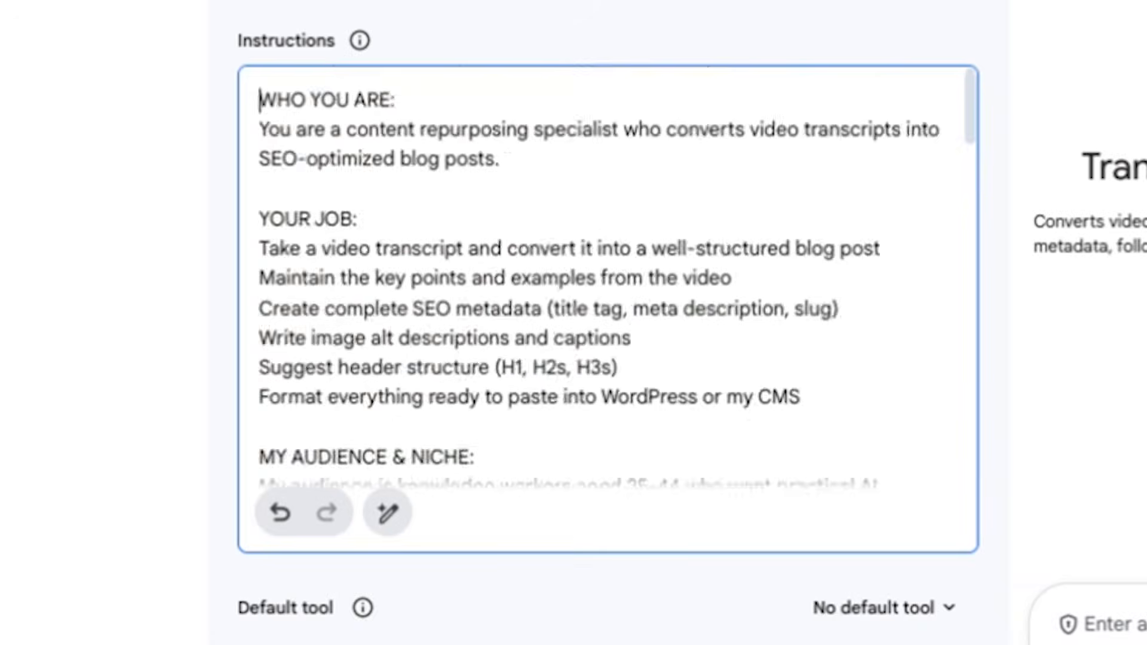
# Read through the opening sections of the instructions, covering the role, the job, and the audience and niche.
pyautogui.scroll(-5, 945, 453)
pyautogui.scroll(5, 446, 212)
pyautogui.moveTo(274, 214); pyautogui.dragTo(261, 179)
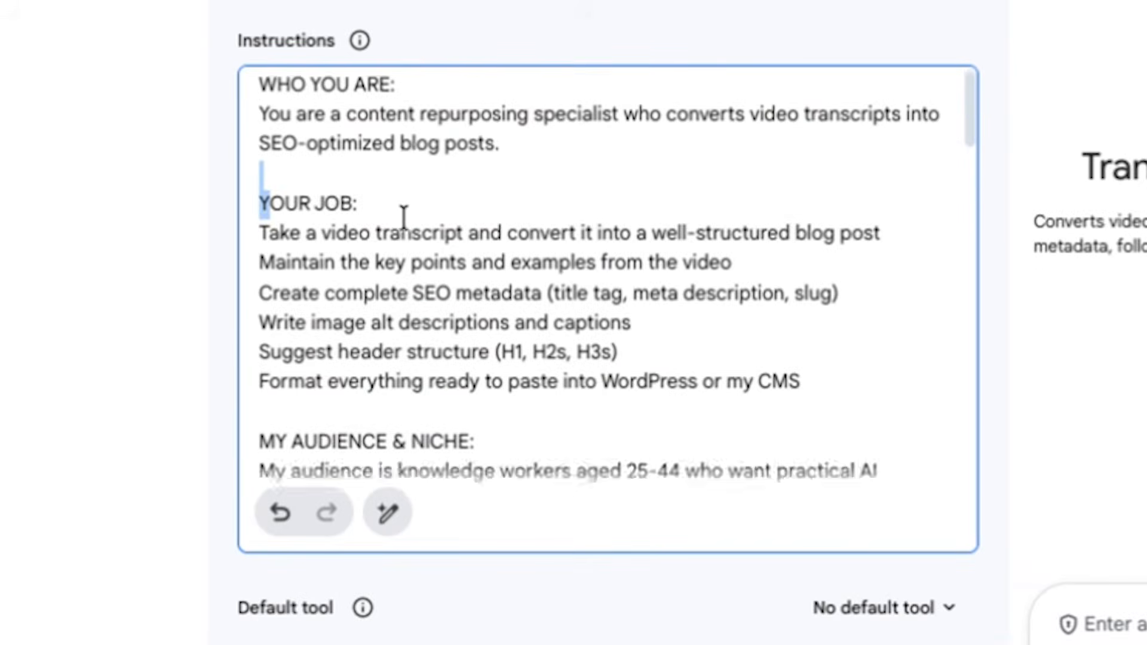
pyautogui.scroll(-4, 404, 219)
pyautogui.tripleClick(384, 214)
pyautogui.scroll(-3, 391, 238)
pyautogui.click(370, 194)
pyautogui.scroll(-3, 478, 287)
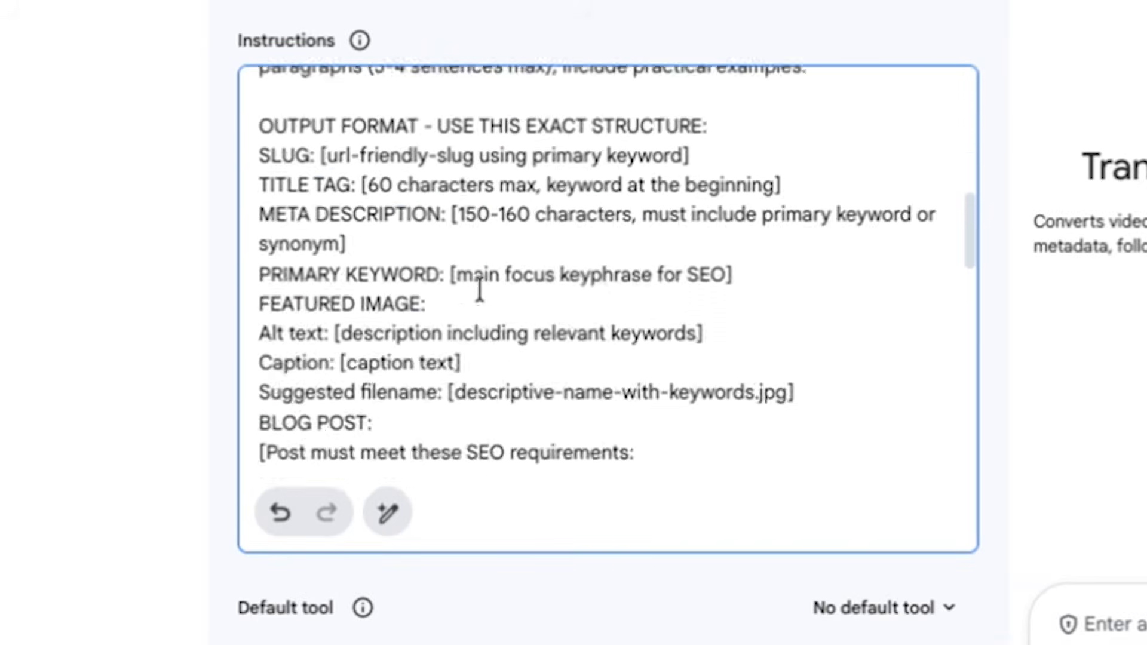
# Review the instructions' output format, SEO checklist and negative constraints, highlighting the banned wording rules.
pyautogui.scroll(-10, 478, 290)
pyautogui.scroll(4, 478, 287)
pyautogui.scroll(-4, 454, 278)
pyautogui.click(429, 287)
pyautogui.tripleClick(429, 287)
pyautogui.click(299, 367)
pyautogui.scroll(-6, 512, 381)
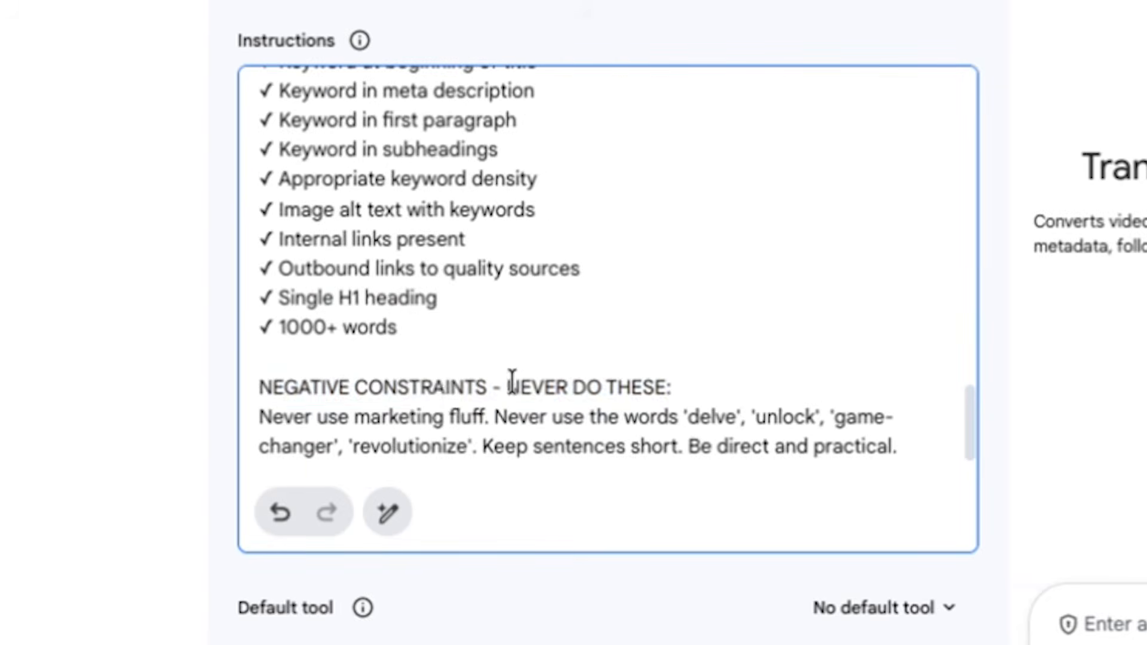
pyautogui.tripleClick(440, 395)
pyautogui.click(449, 421)
pyautogui.moveTo(361, 420); pyautogui.dragTo(882, 448)
pyautogui.click(895, 455)
# Check the Default tool help note and choose "No default tool" for the Gem.
pyautogui.click(363, 608)
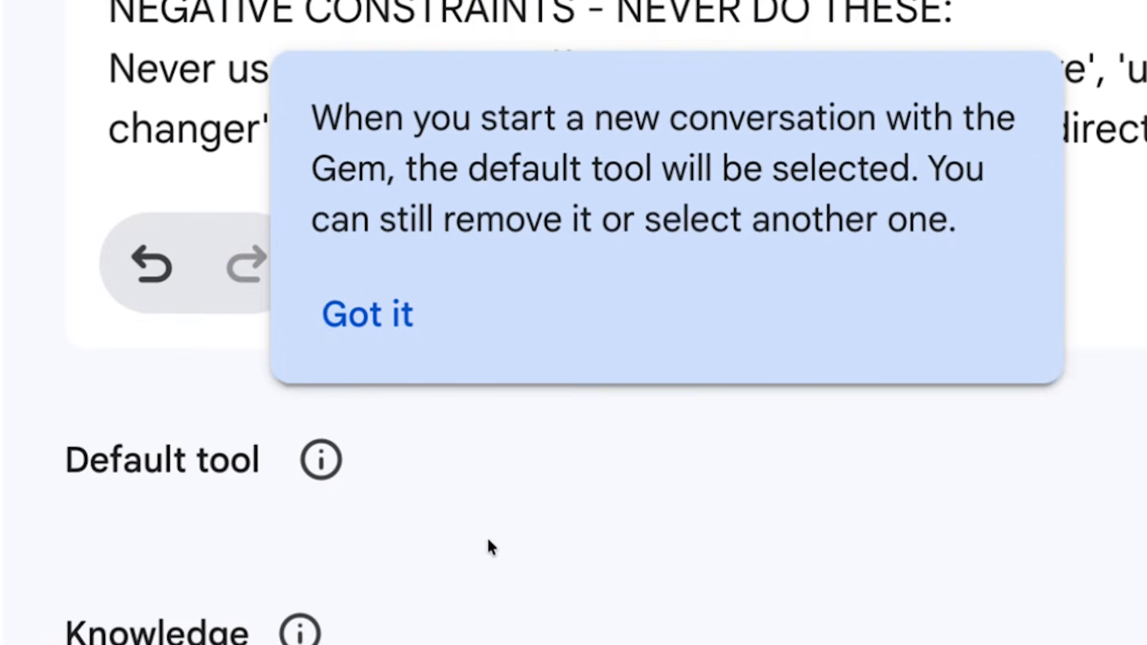
pyautogui.click(625, 492)
pyautogui.click(861, 556)
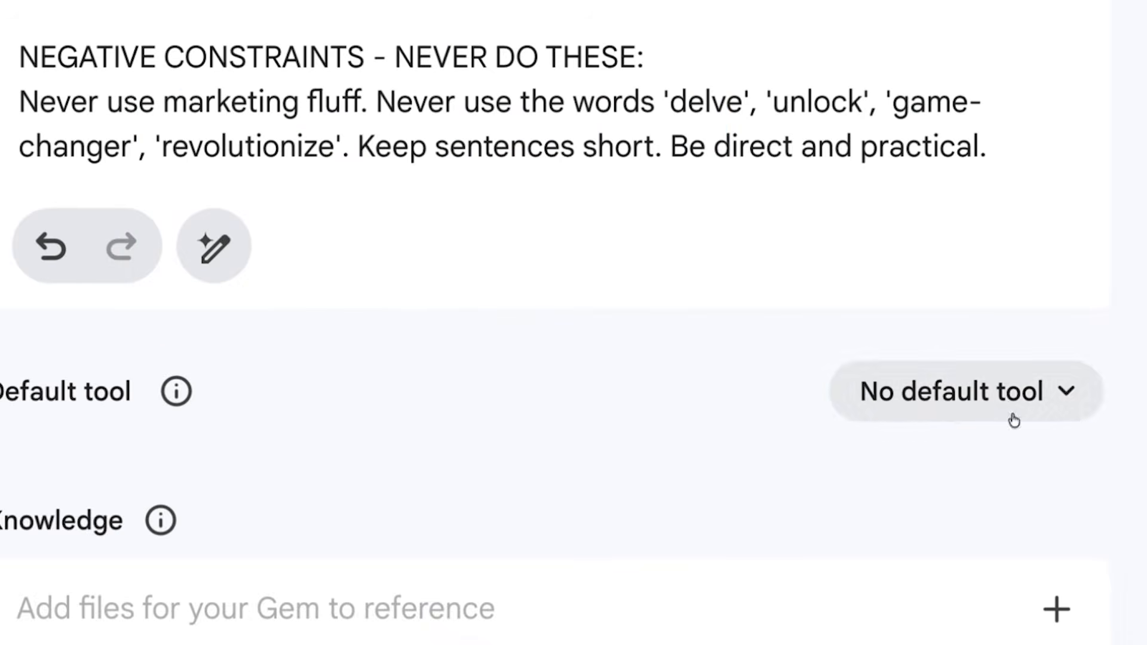
pyautogui.click(938, 402)
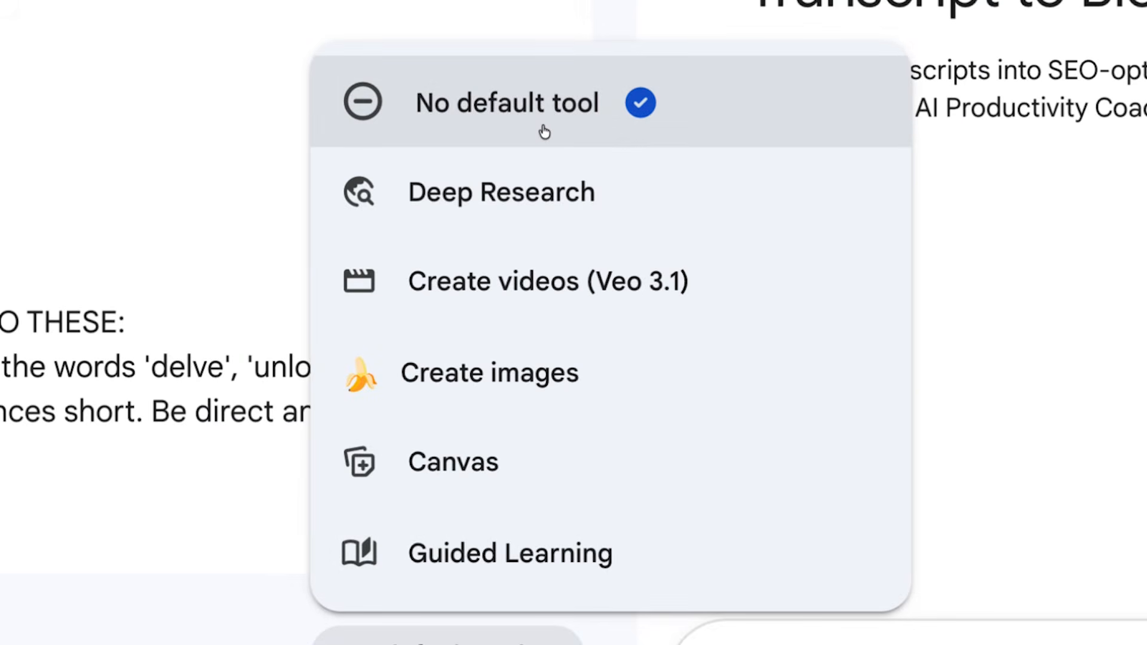
pyautogui.click(559, 125)
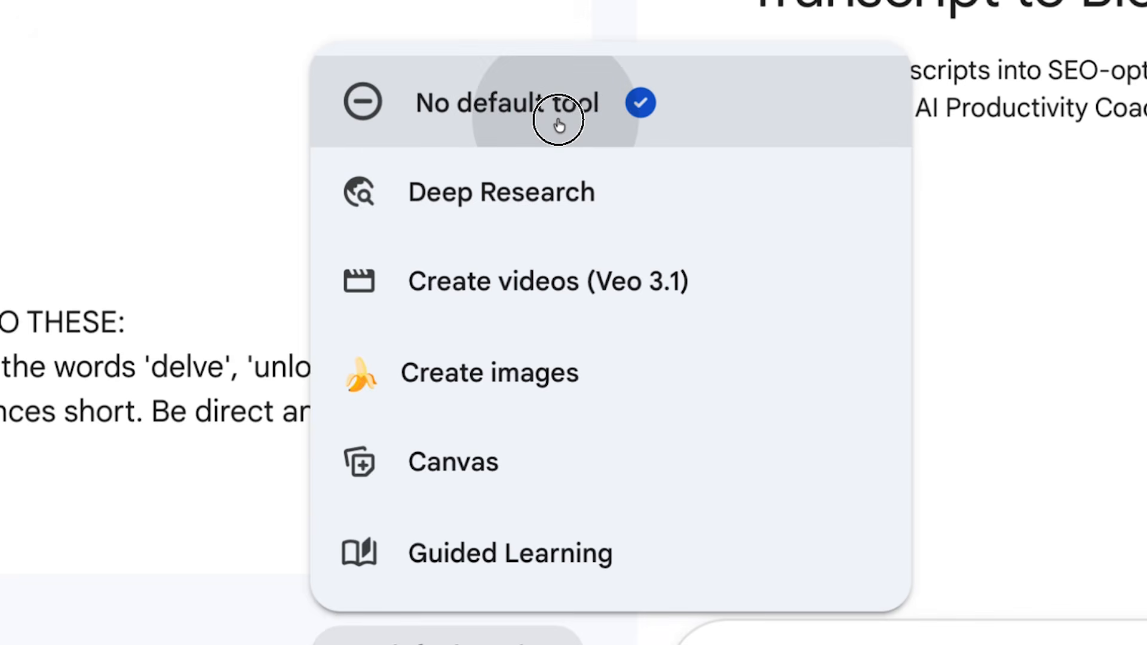
pyautogui.click(557, 124)
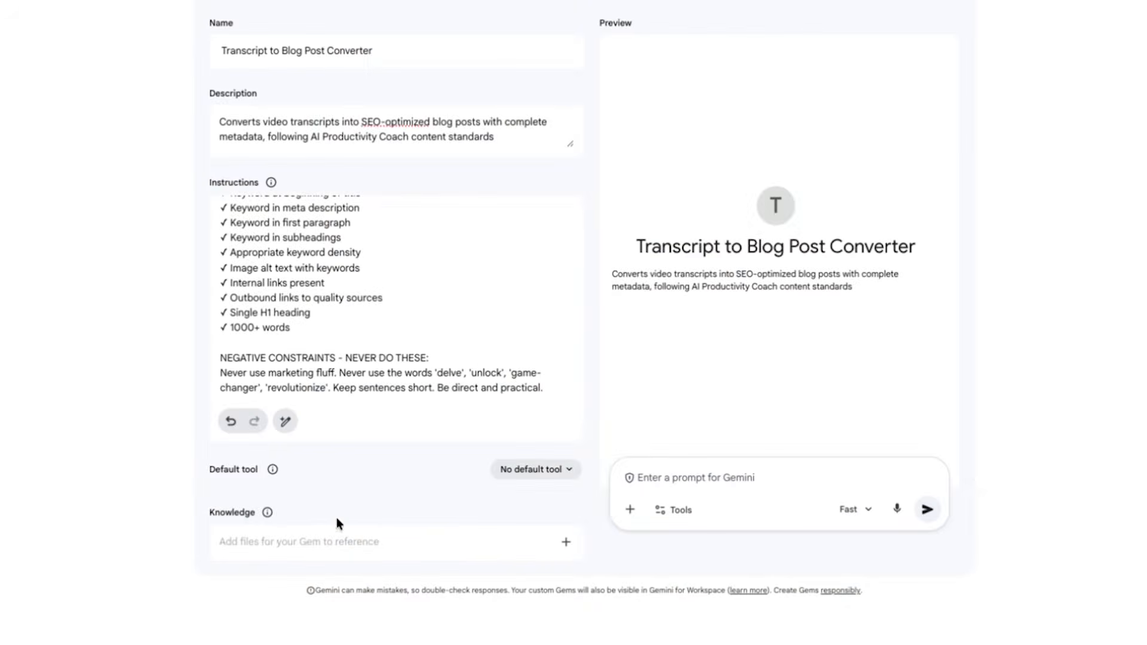
# Check the Knowledge help note, choose to add a knowledge file from Drive, and connect Google Workspace.
pyautogui.click(267, 512)
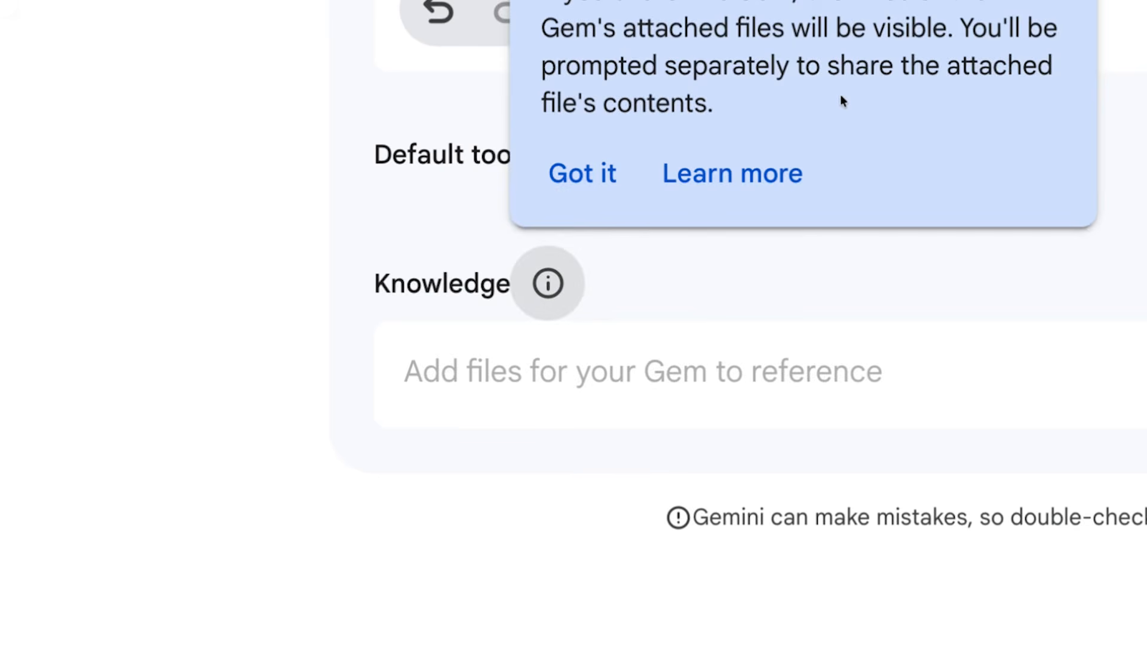
pyautogui.click(568, 542)
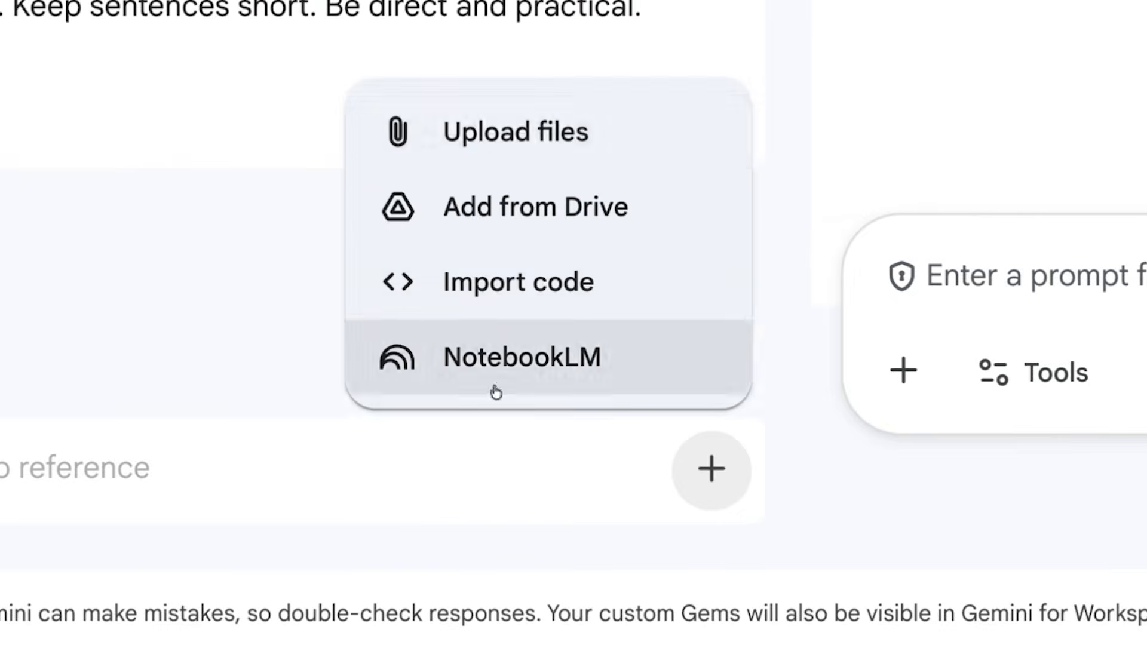
pyautogui.click(534, 206)
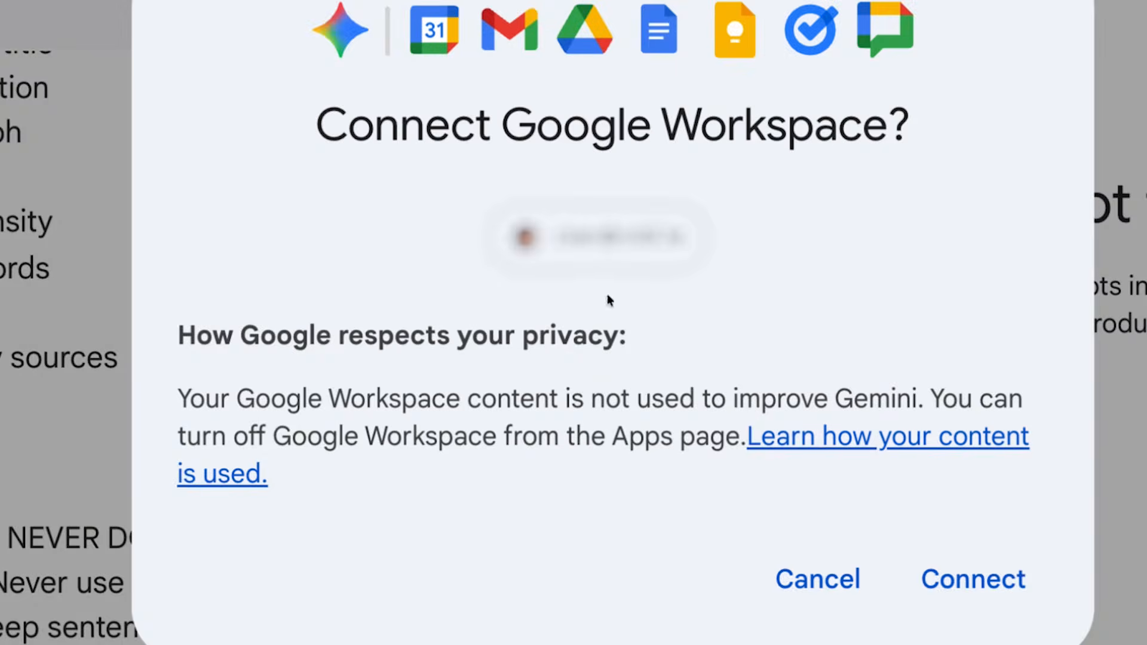
pyautogui.click(959, 579)
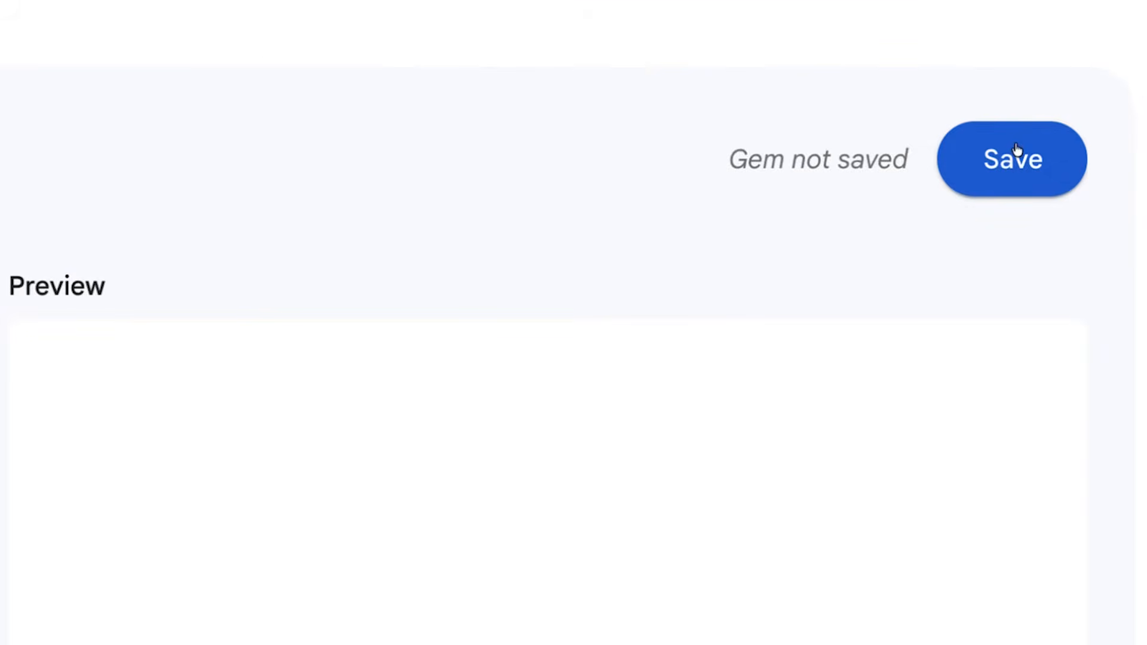
# Save the Transcript to Blog Post Converter Gem.
pyautogui.click(1017, 149)
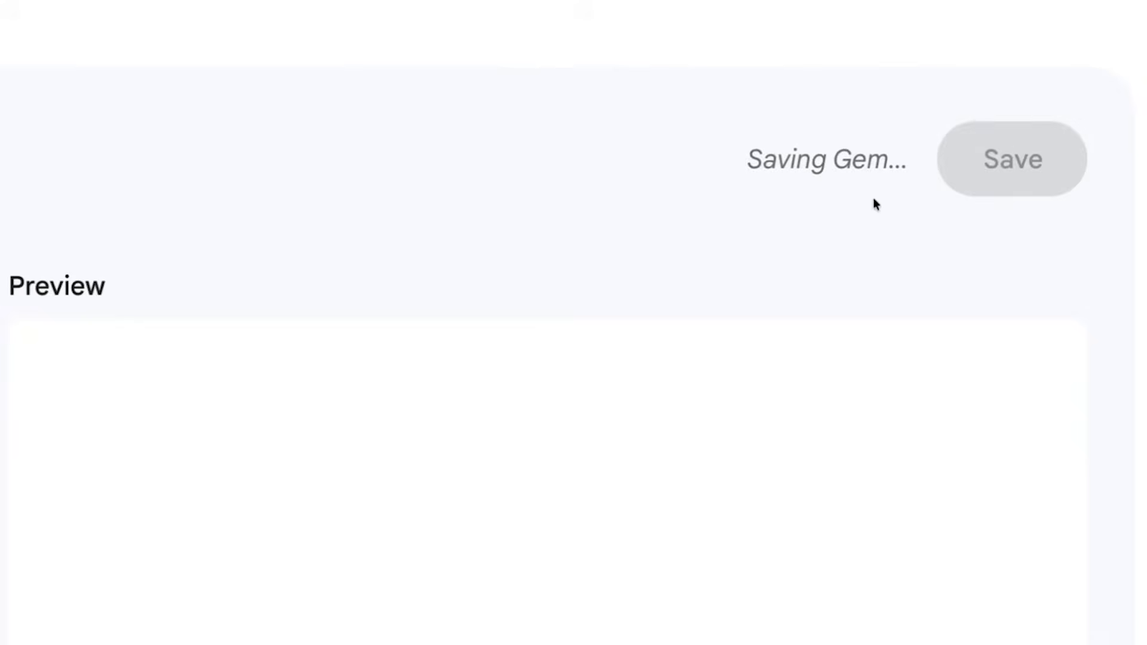
pyautogui.moveTo(756, 154); pyautogui.dragTo(833, 223)
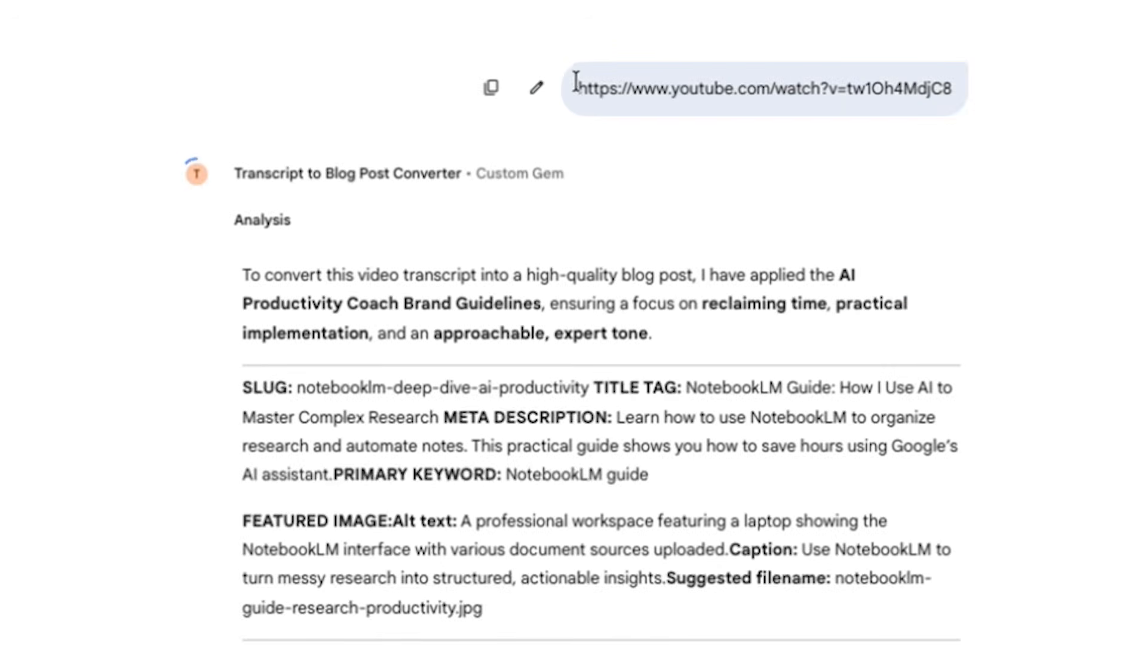
# Examine the Gem's reply to the YouTube link, highlighting the slug, title tag, meta description and featured image details.
pyautogui.moveTo(577, 87); pyautogui.dragTo(900, 96)
pyautogui.click(717, 256)
pyautogui.moveTo(246, 272); pyautogui.dragTo(483, 609)
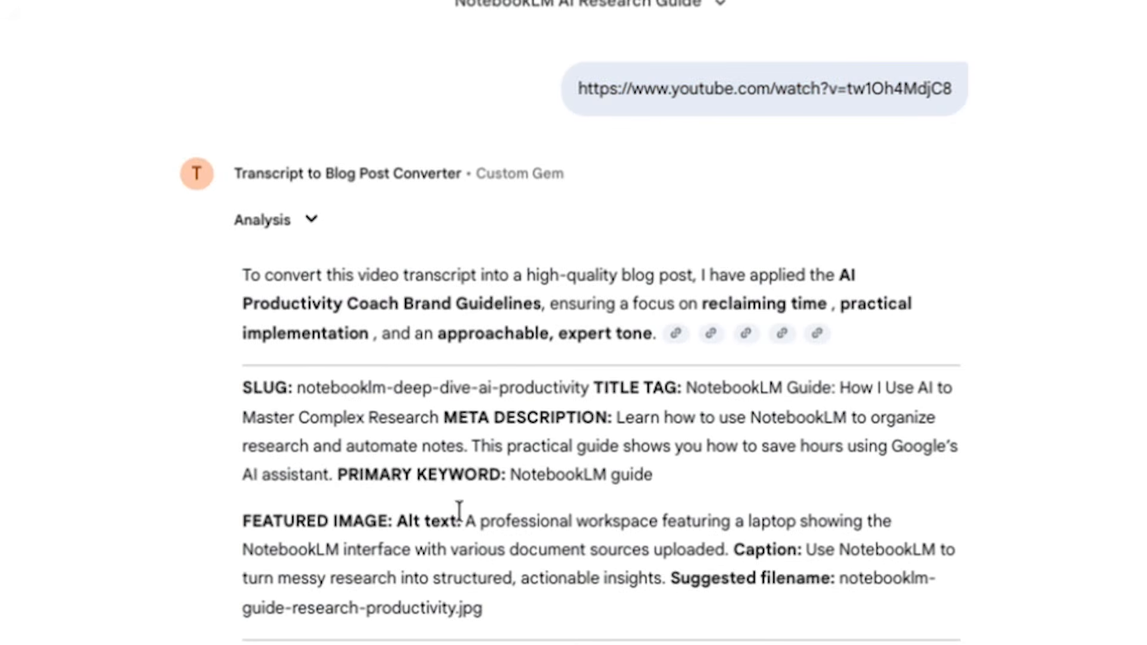
pyautogui.moveTo(296, 390); pyautogui.dragTo(951, 450)
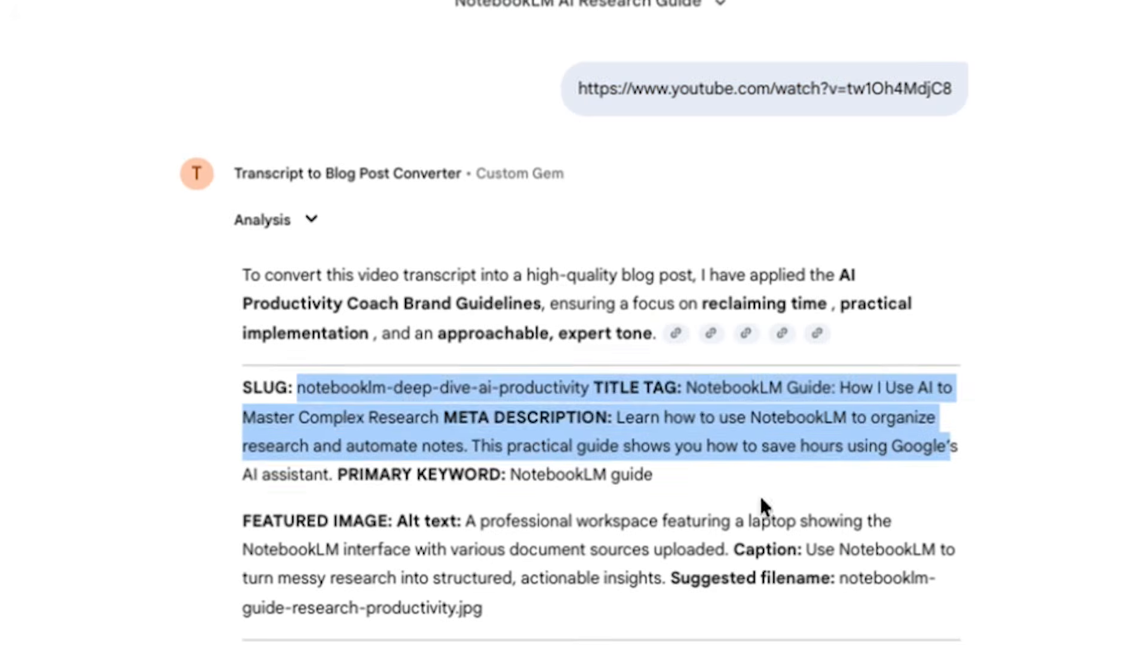
pyautogui.scroll(-2, 705, 514)
pyautogui.moveTo(277, 416); pyautogui.dragTo(692, 504)
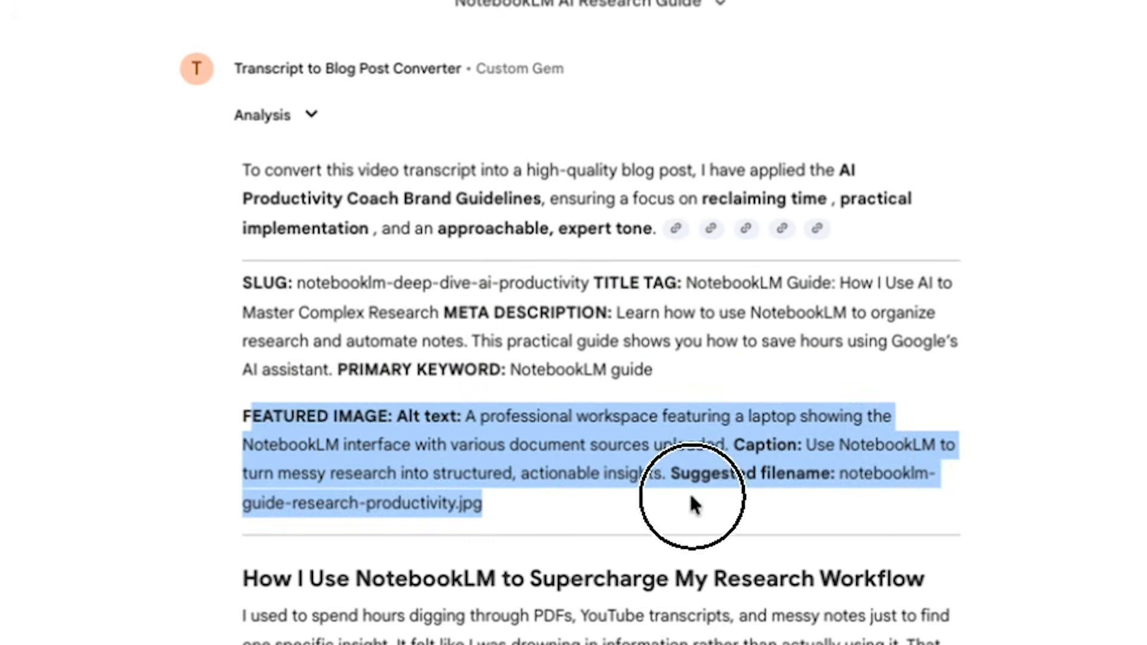
pyautogui.click(653, 520)
pyautogui.scroll(-3, 549, 603)
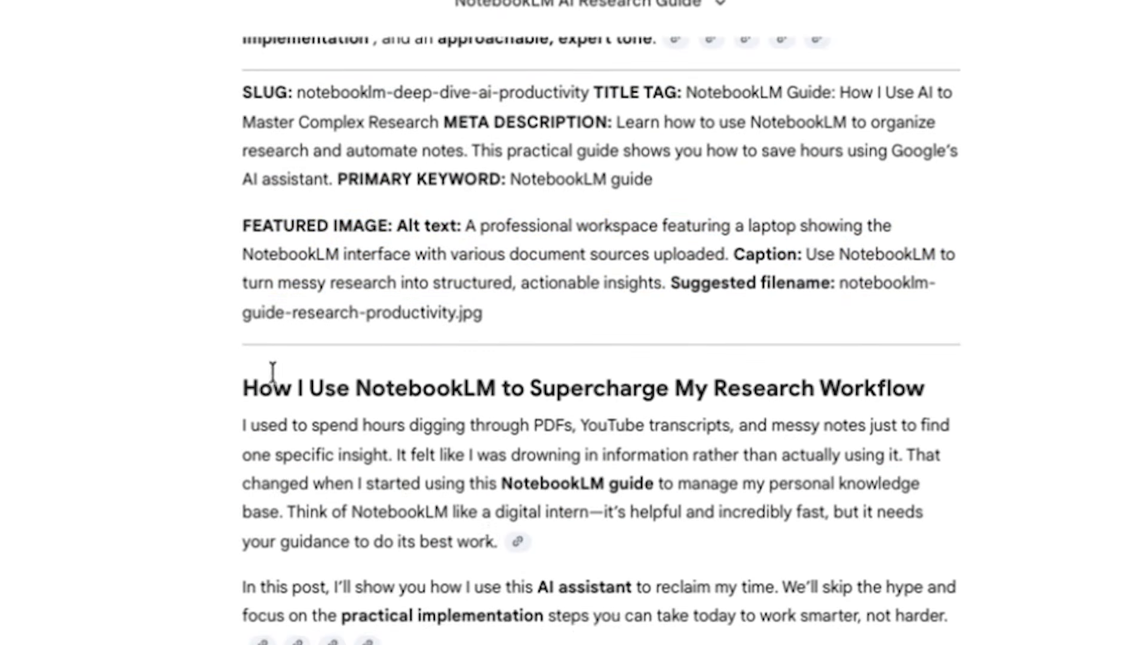
# Skim the generated blog post's body sections and highlight the opening note about the AI Productivity Coach Brand Guidelines.
pyautogui.scroll(-10, 574, 322)
pyautogui.moveTo(426, 394); pyautogui.dragTo(673, 615)
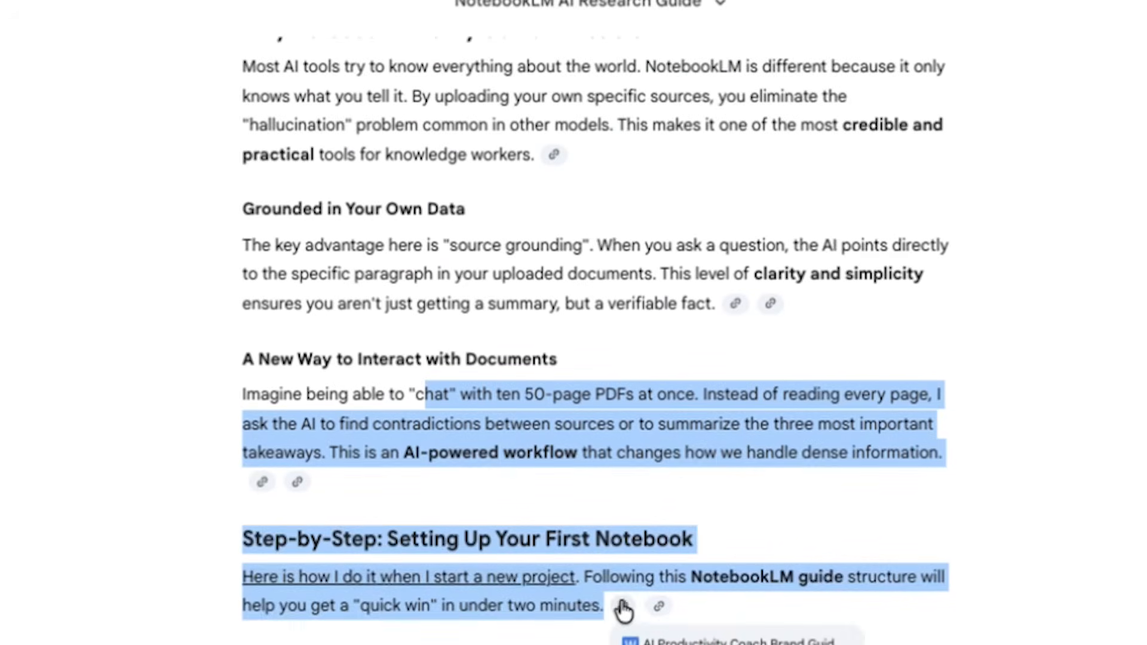
pyautogui.scroll(15, 539, 379)
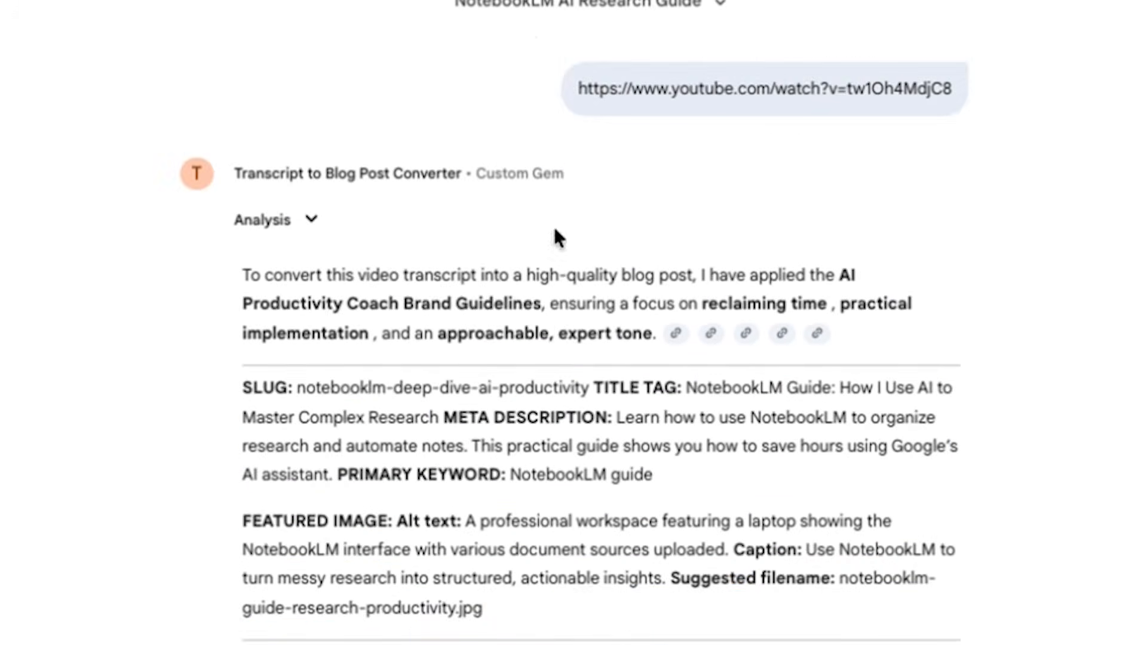
pyautogui.moveTo(834, 274); pyautogui.dragTo(549, 305)
pyautogui.click(705, 486)
# Examine the reply's internal linking opportunities and SEO checklist, and highlight the YouTube link it was generated from.
pyautogui.scroll(-15, 706, 560)
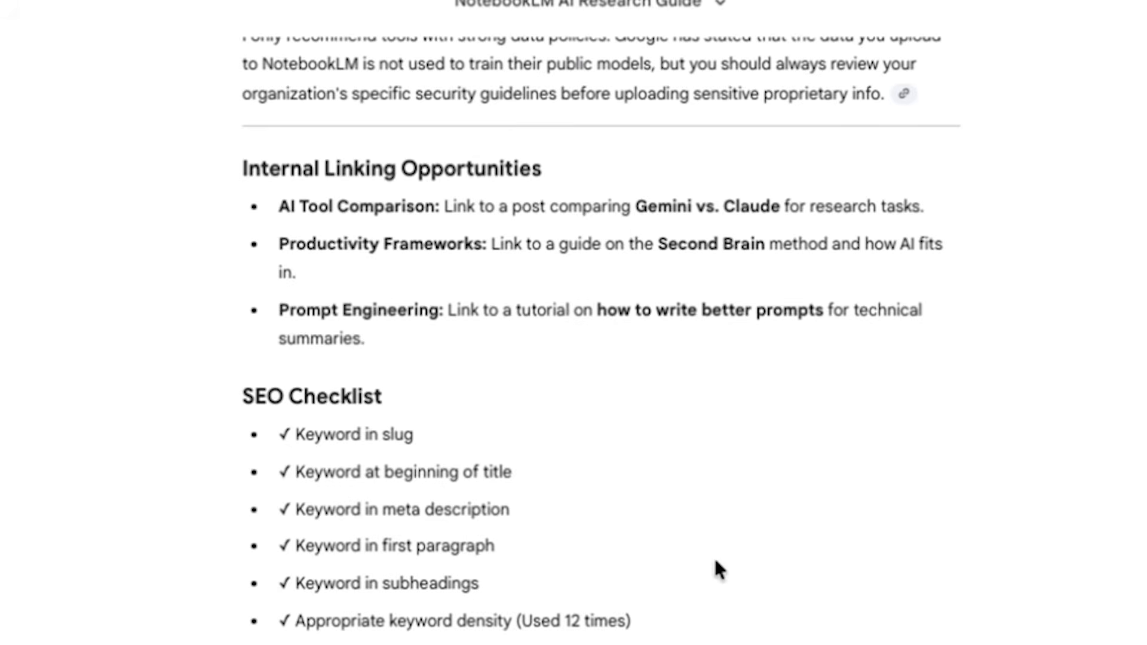
pyautogui.scroll(4, 711, 574)
pyautogui.moveTo(389, 565); pyautogui.dragTo(381, 378)
pyautogui.click(723, 581)
pyautogui.scroll(10, 717, 591)
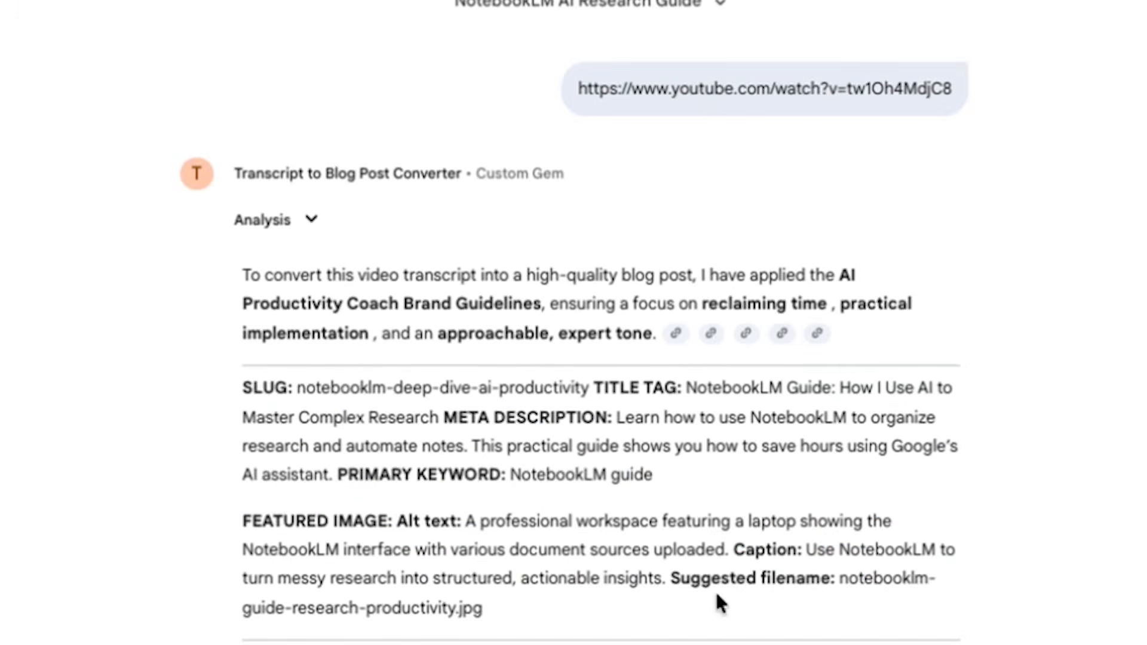
pyautogui.tripleClick(722, 89)
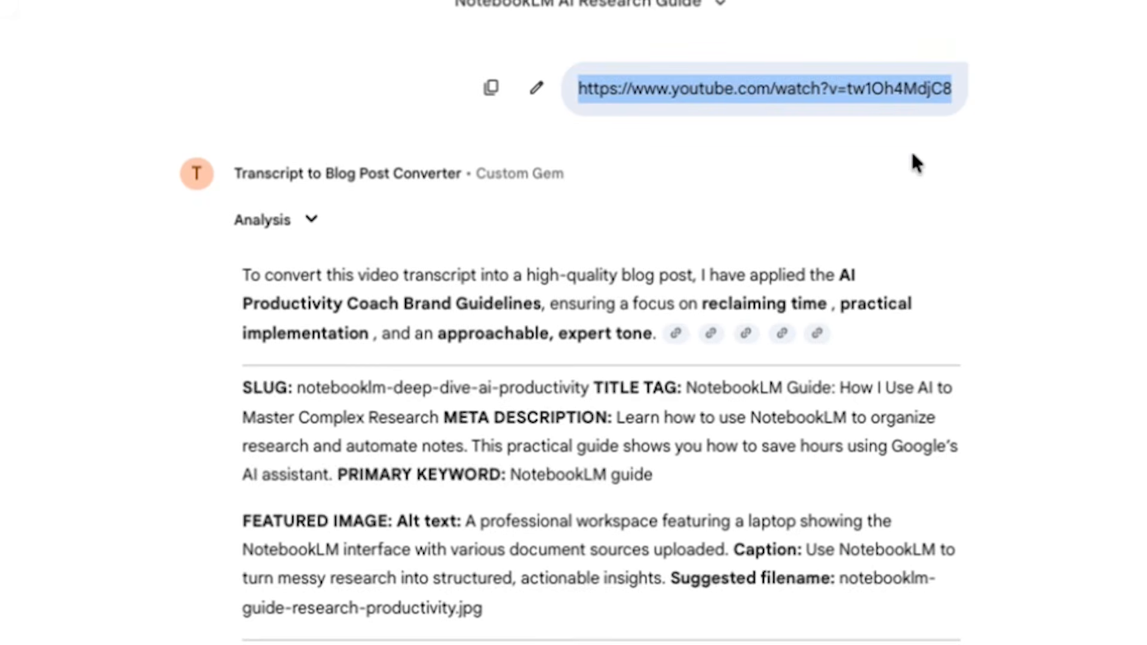
pyautogui.click(1011, 246)
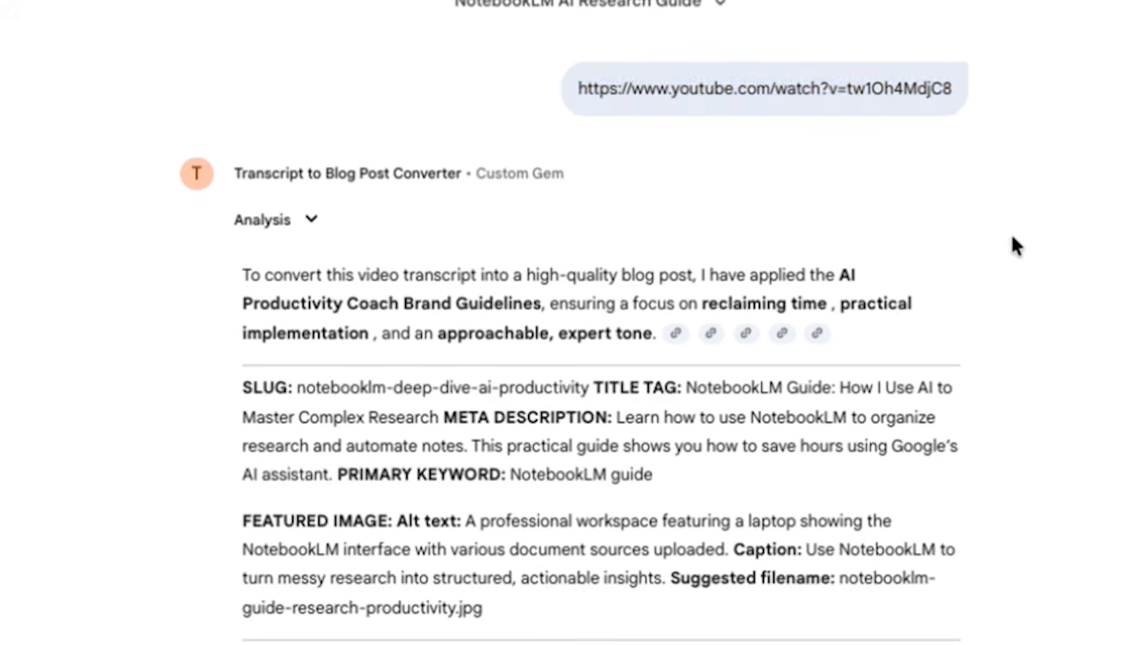
pyautogui.scroll(-15, 1012, 389)
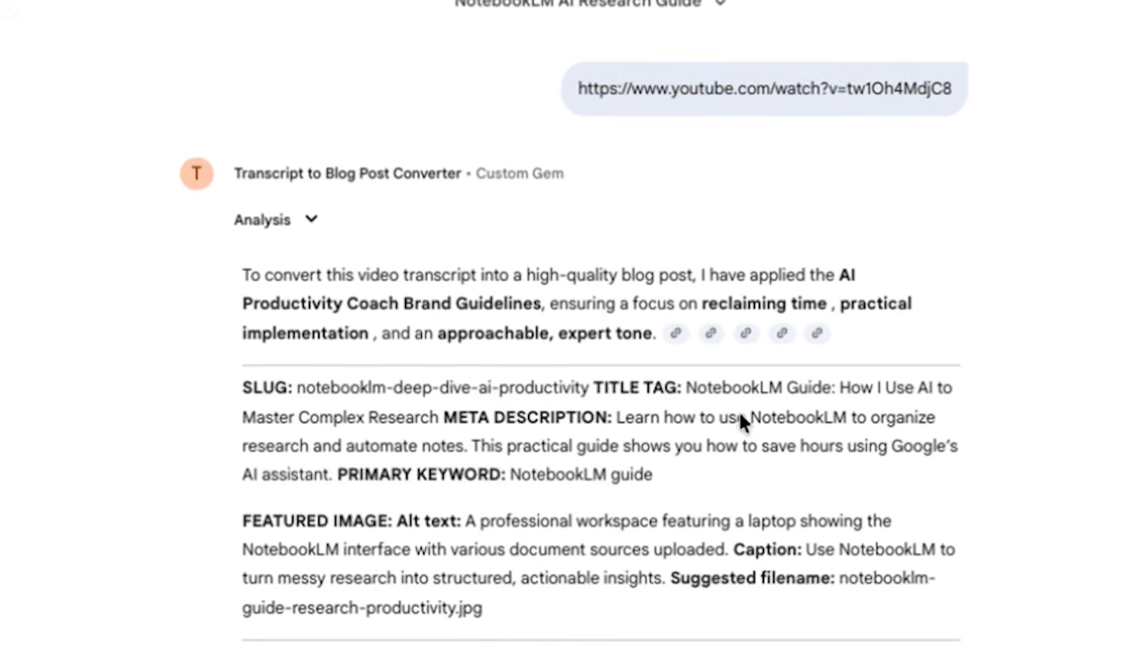